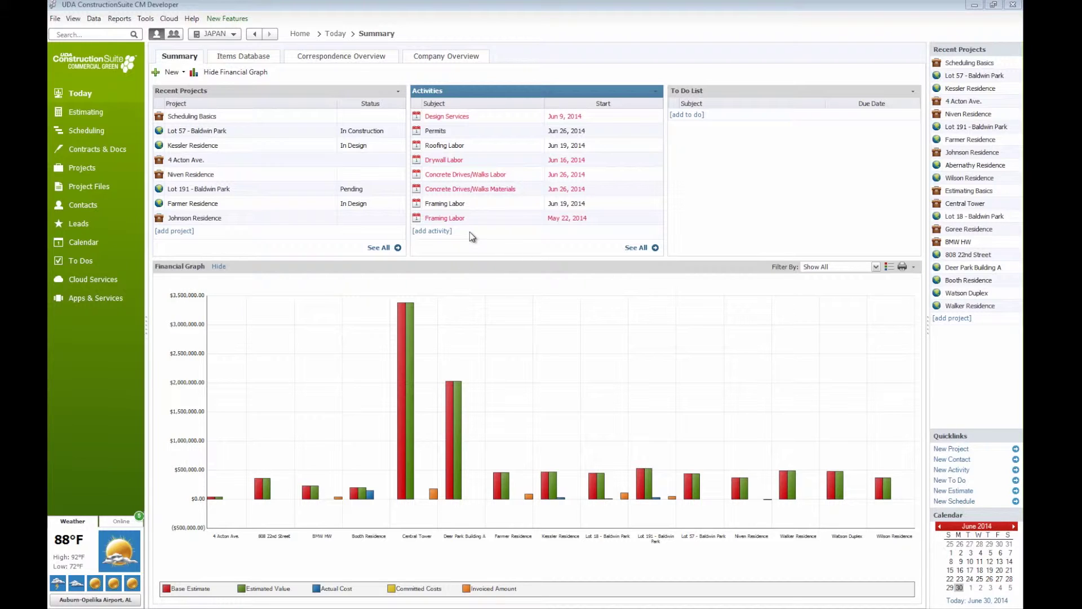
# - Start a new activity with subject 'Test Activity' and link the meeting's contact as Related Contact
pyautogui.click(443, 232)
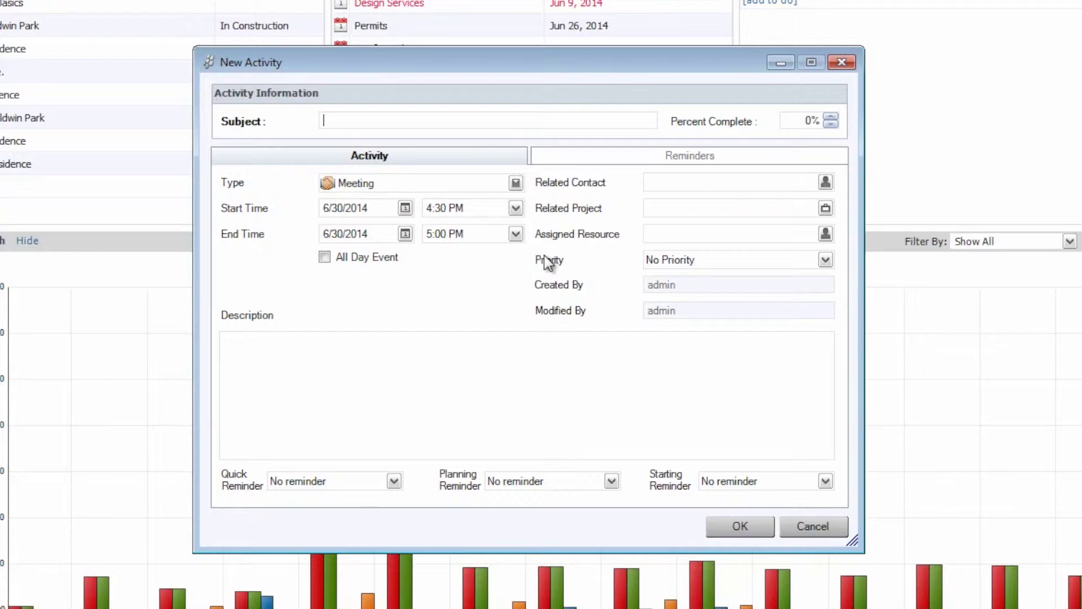
pyautogui.write('Test Activity')
pyautogui.click(825, 183)
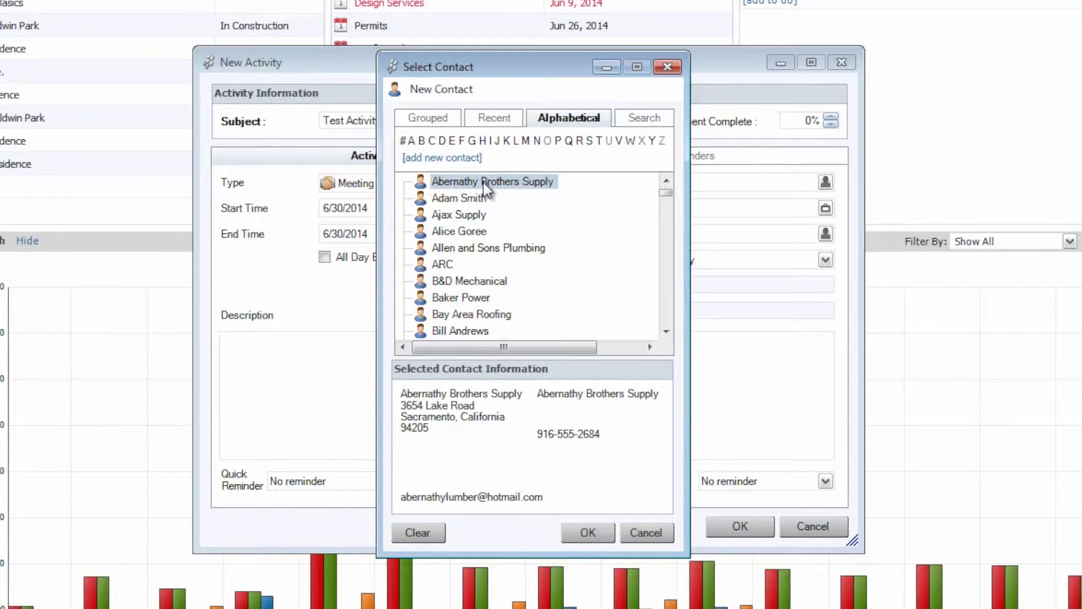
pyautogui.click(480, 232)
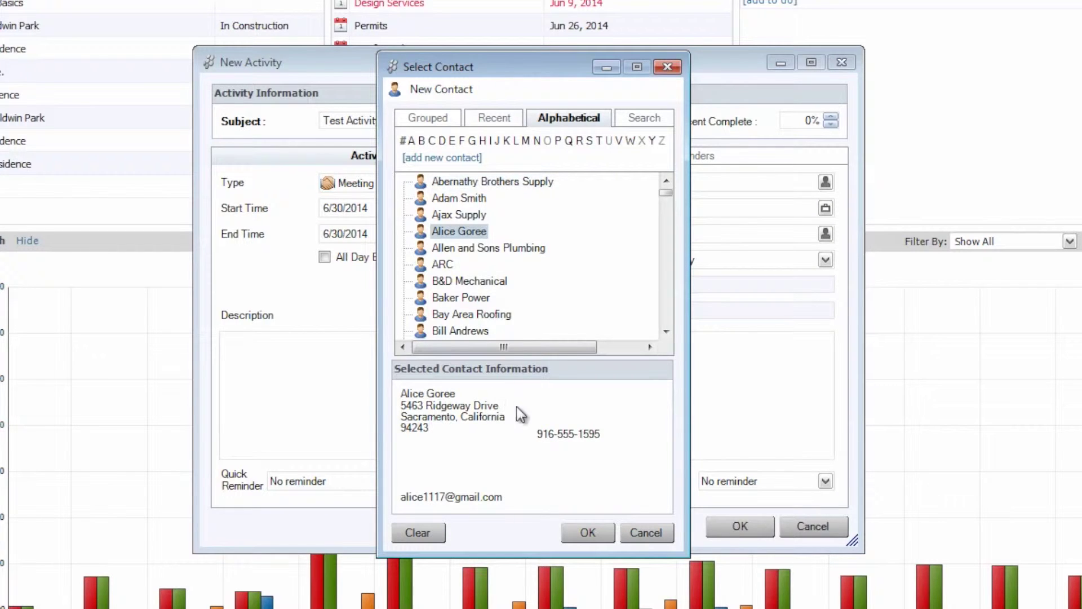
pyautogui.click(588, 532)
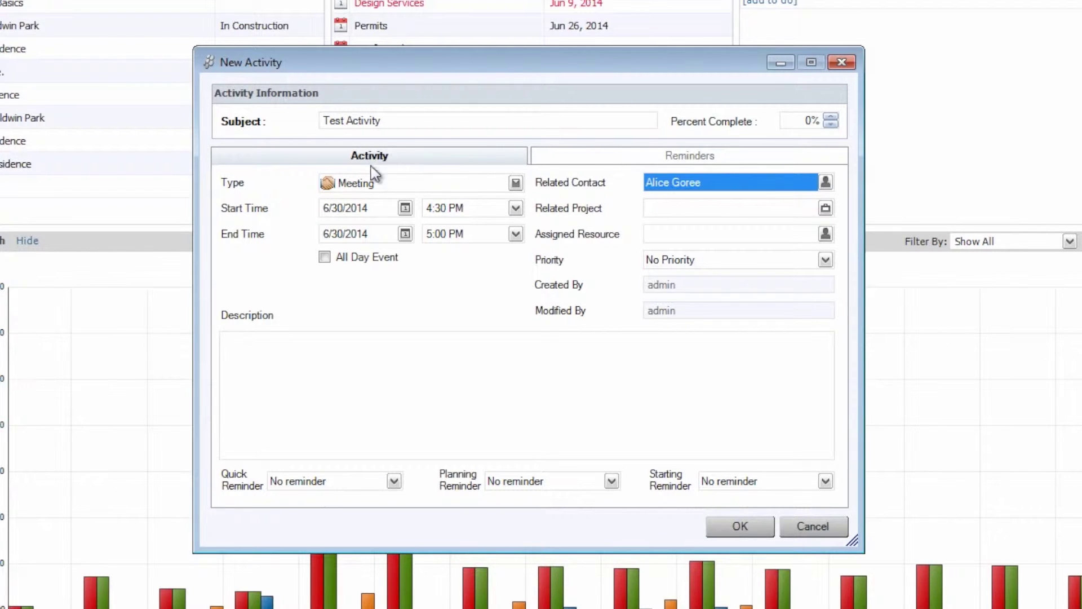
# - Add a popup starting reminder dated 6/29/2014, 1 day ahead, sent at 08:00:00
pyautogui.click(723, 164)
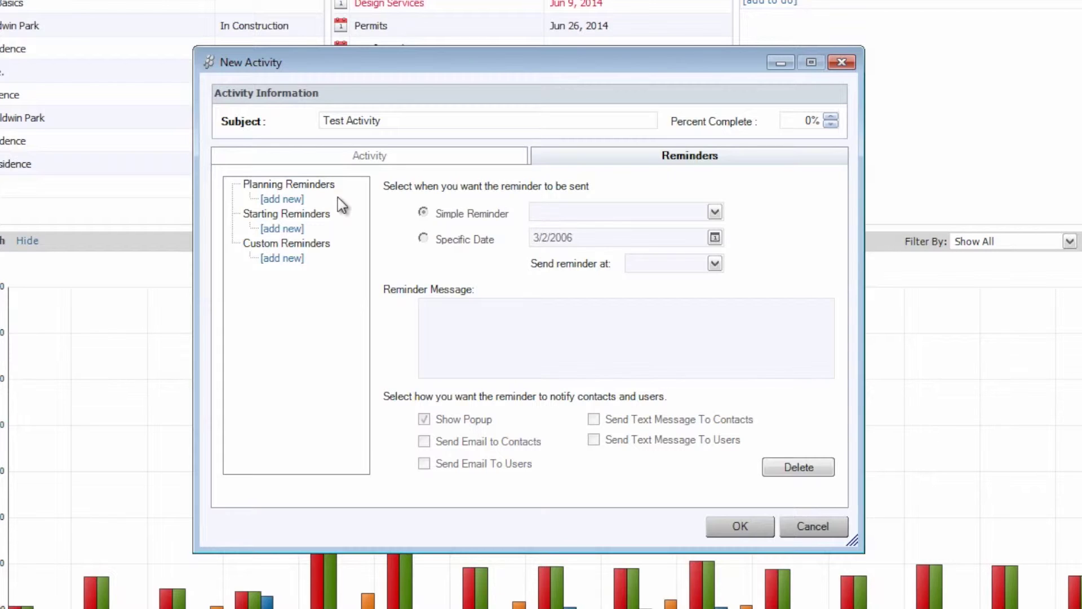
pyautogui.click(287, 228)
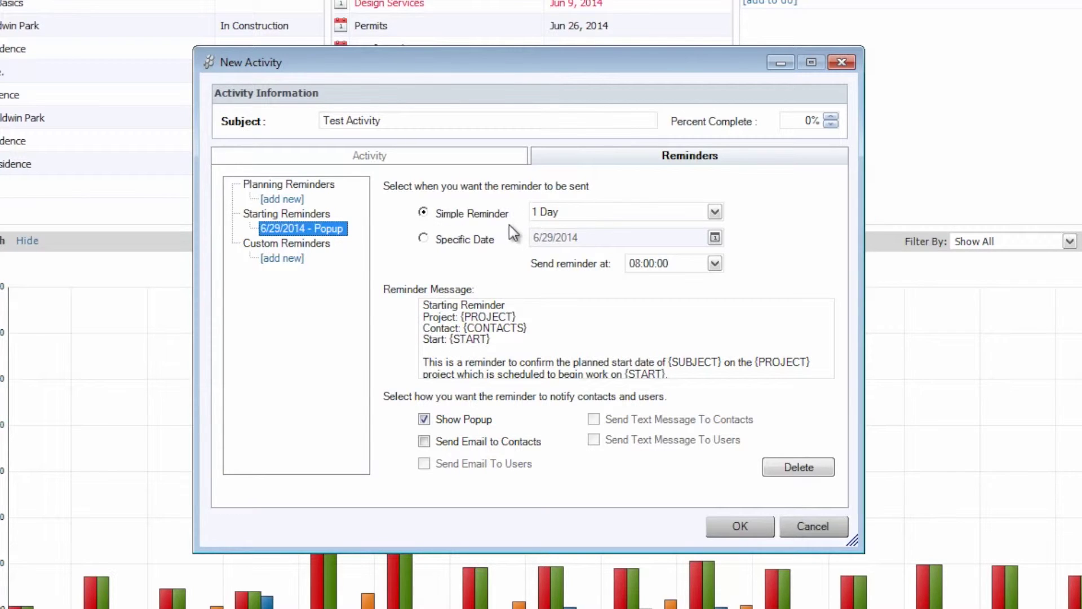
# - Switch the starting reminder to the specific date July 11, 2014, sent at 9:00 AM
pyautogui.click(715, 213)
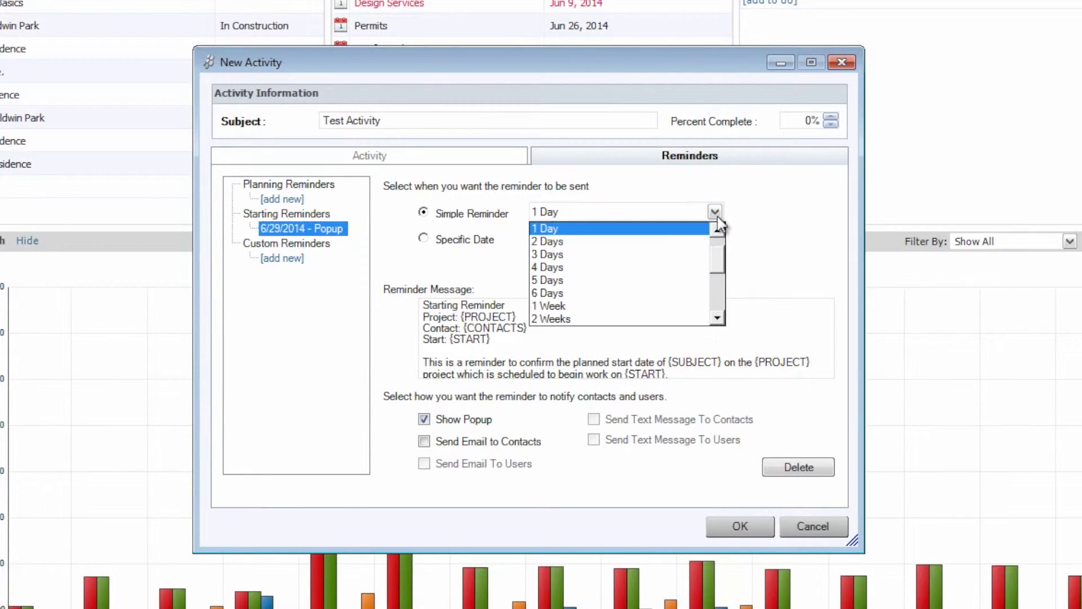
pyautogui.moveTo(717, 265)
pyautogui.mouseDown()
pyautogui.moveTo(715, 290)
pyautogui.moveTo(723, 252)
pyautogui.mouseUp()
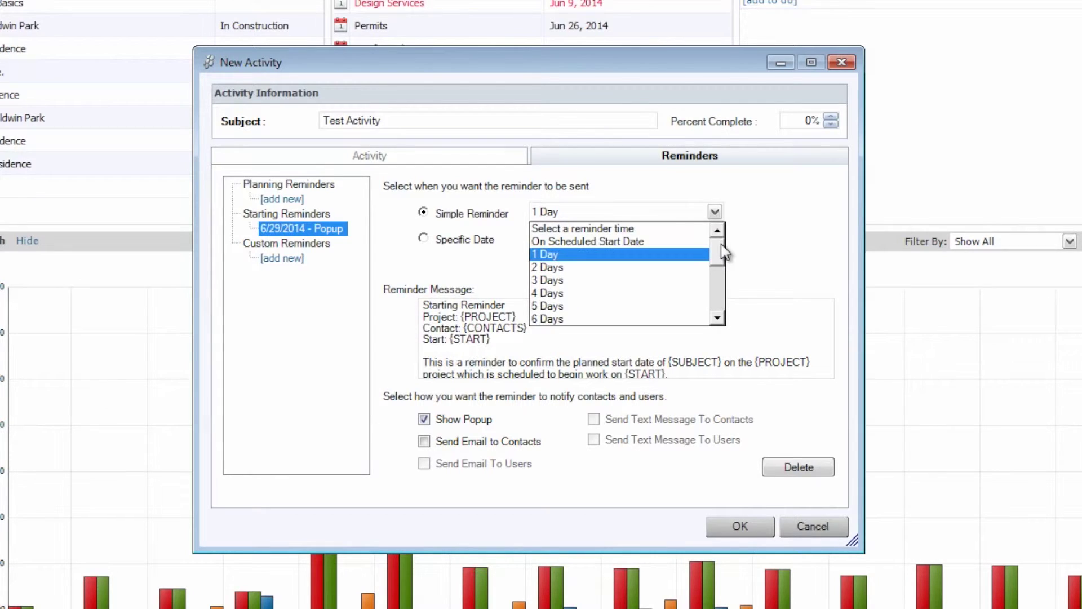
pyautogui.click(757, 242)
pyautogui.click(423, 239)
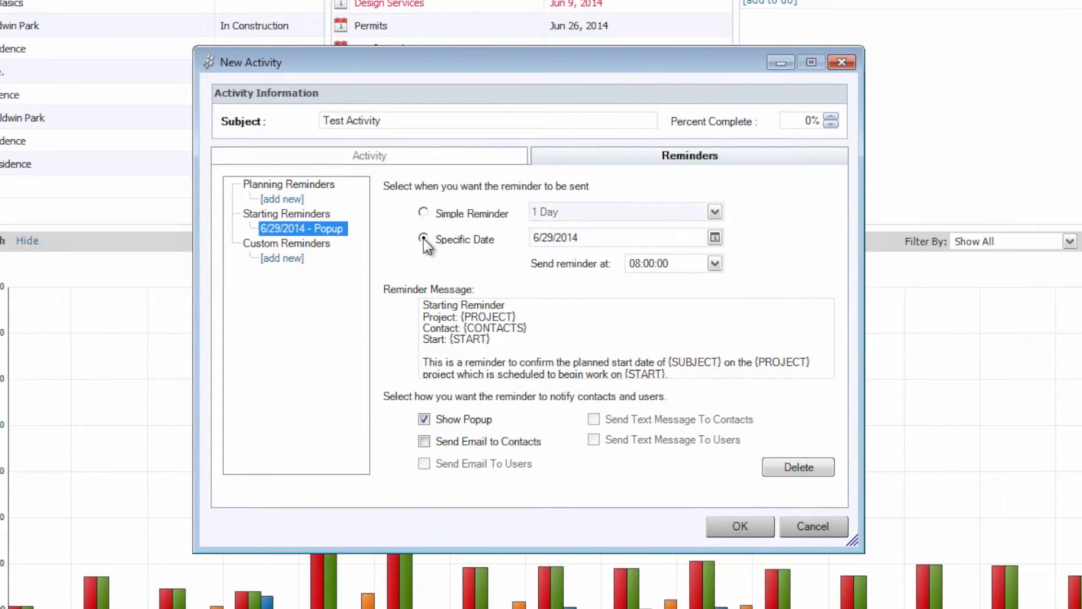
pyautogui.click(718, 241)
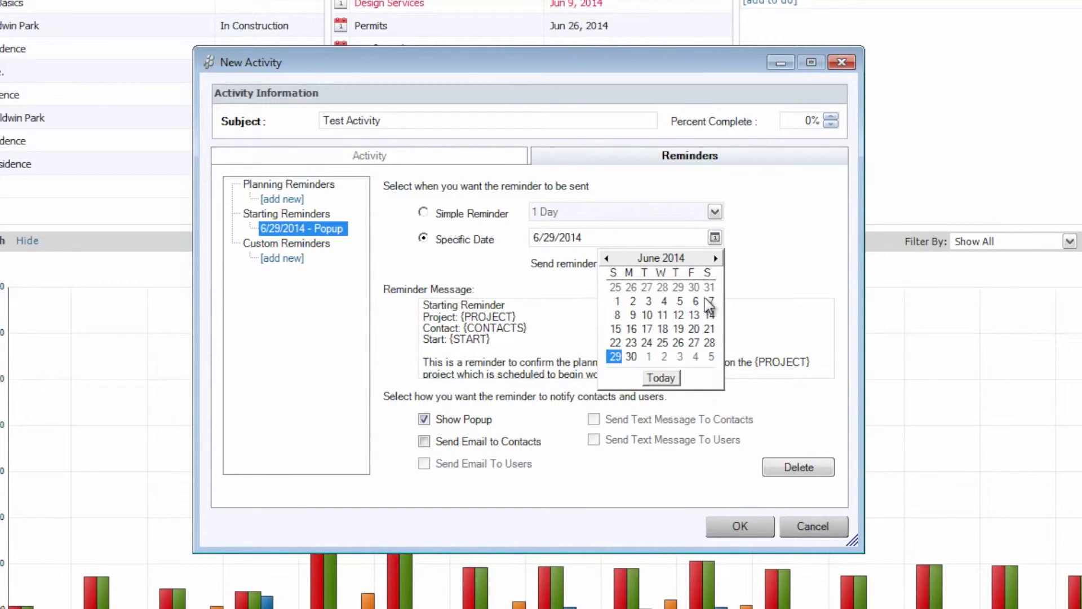
pyautogui.click(714, 258)
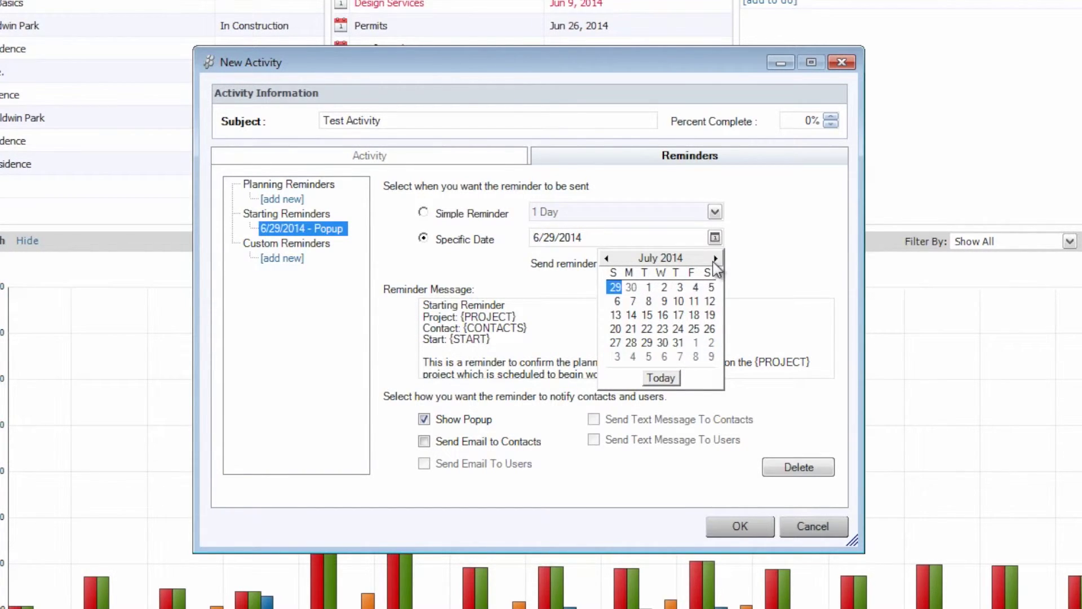
pyautogui.click(694, 302)
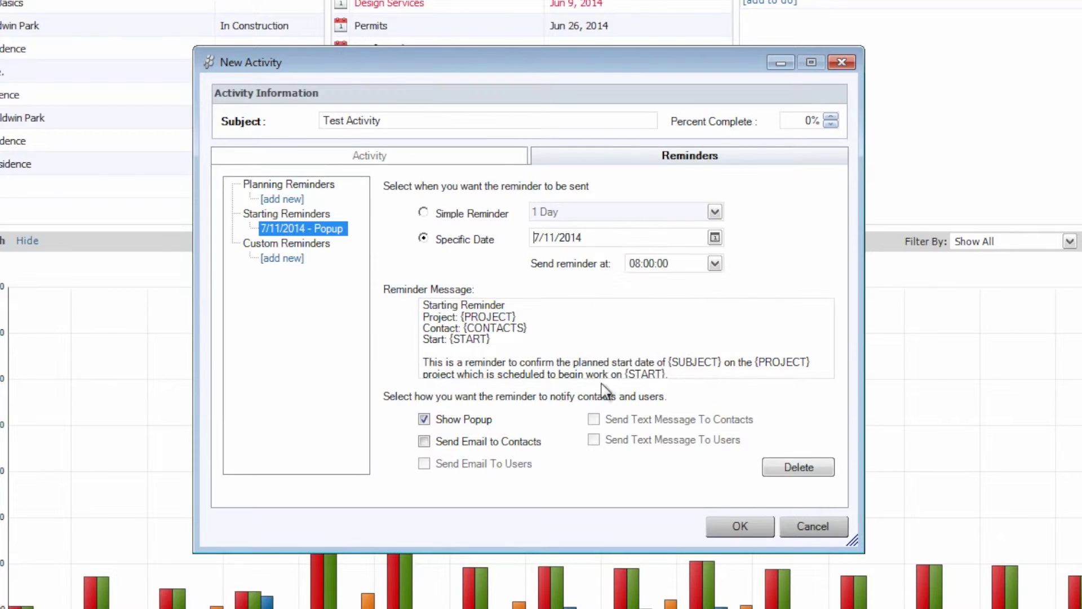
pyautogui.click(715, 264)
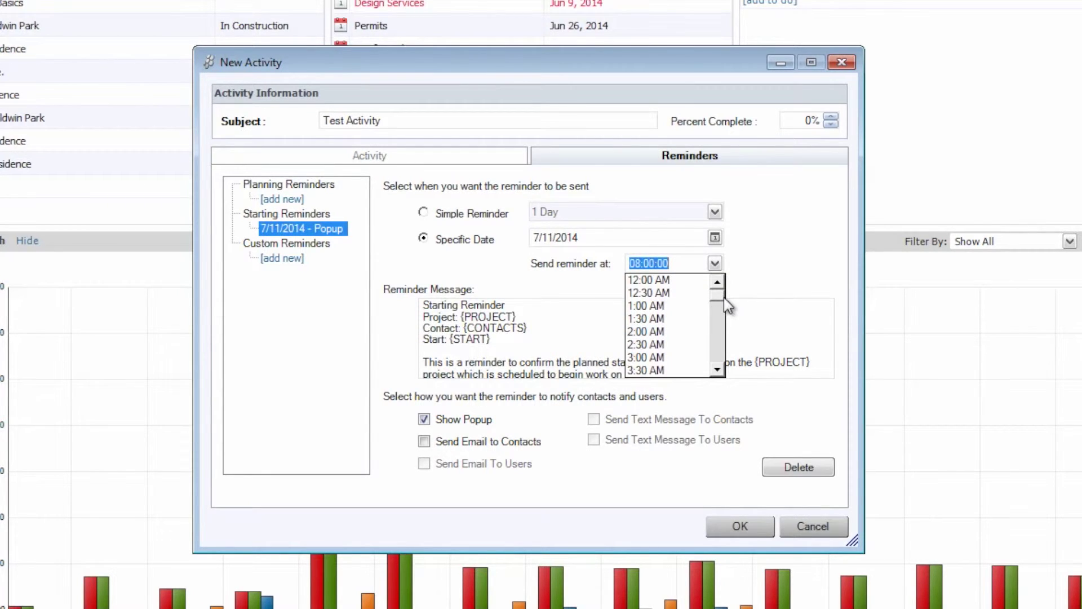
pyautogui.moveTo(724, 297); pyautogui.dragTo(722, 329)
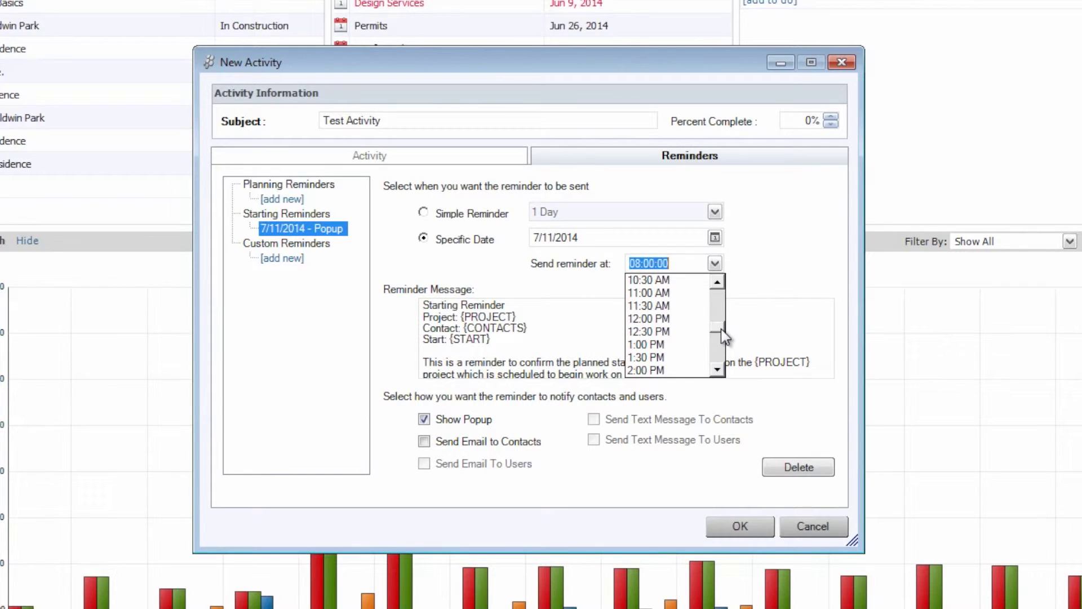
pyautogui.scroll(2, 649, 322)
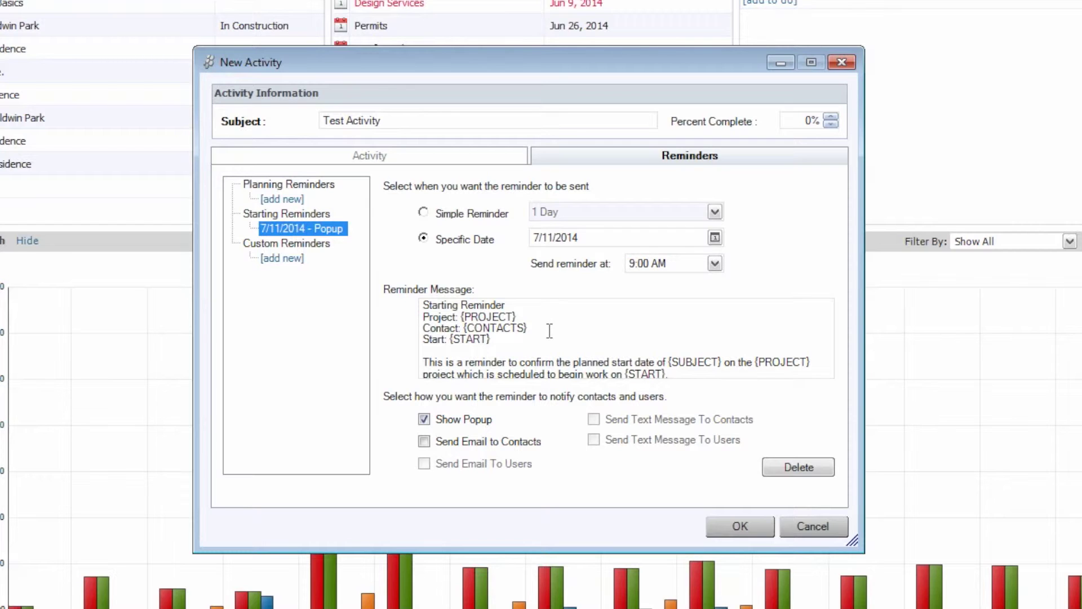
# - Replace the default reminder message with a note greeting the contact: 'we have a meeting on 7/11/2014 at 9:00AM'
pyautogui.click(730, 372)
pyautogui.press('Return')
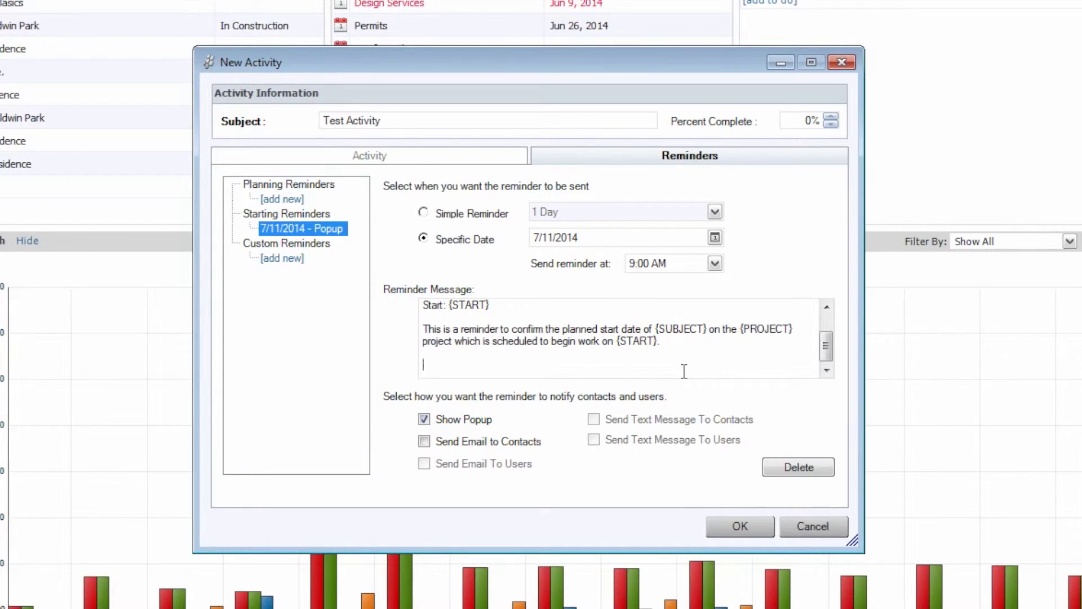
pyautogui.hotkey('ctrl', 'a')
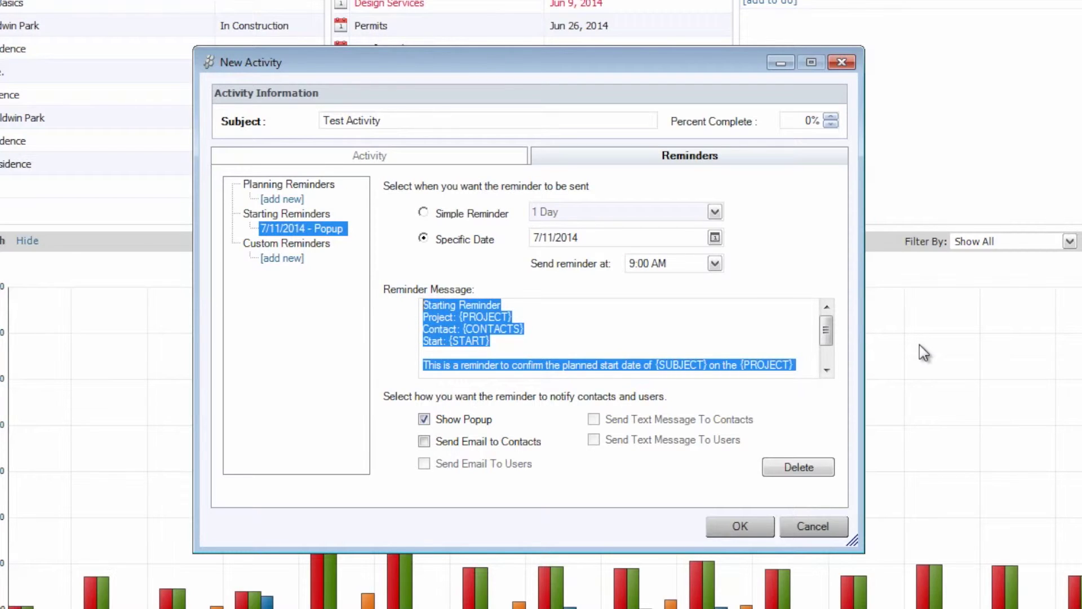
pyautogui.click(826, 370)
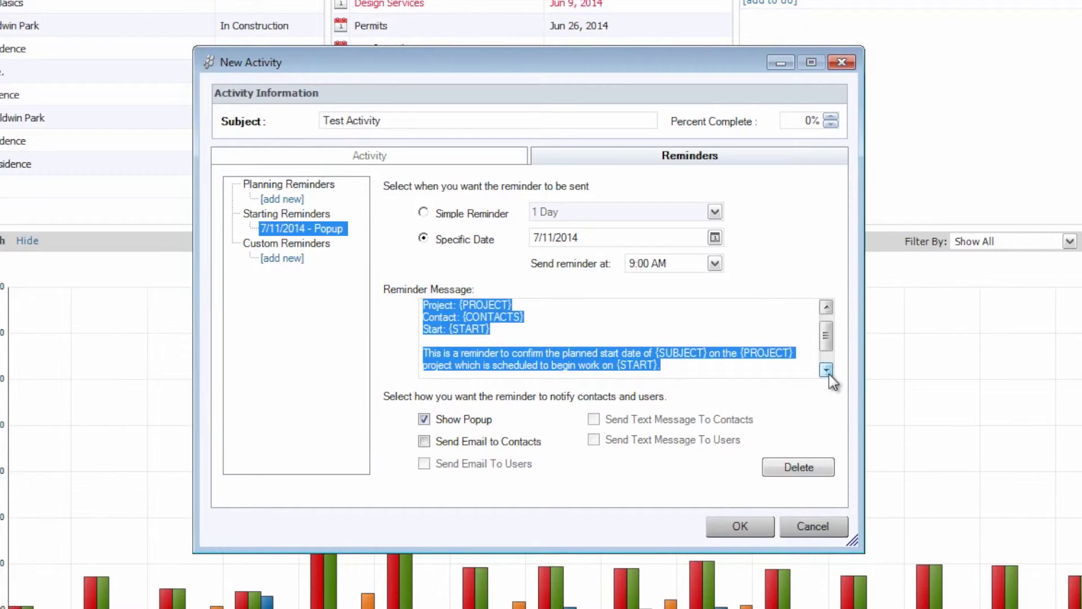
pyautogui.moveTo(826, 342); pyautogui.dragTo(827, 330)
pyautogui.press('Delete')
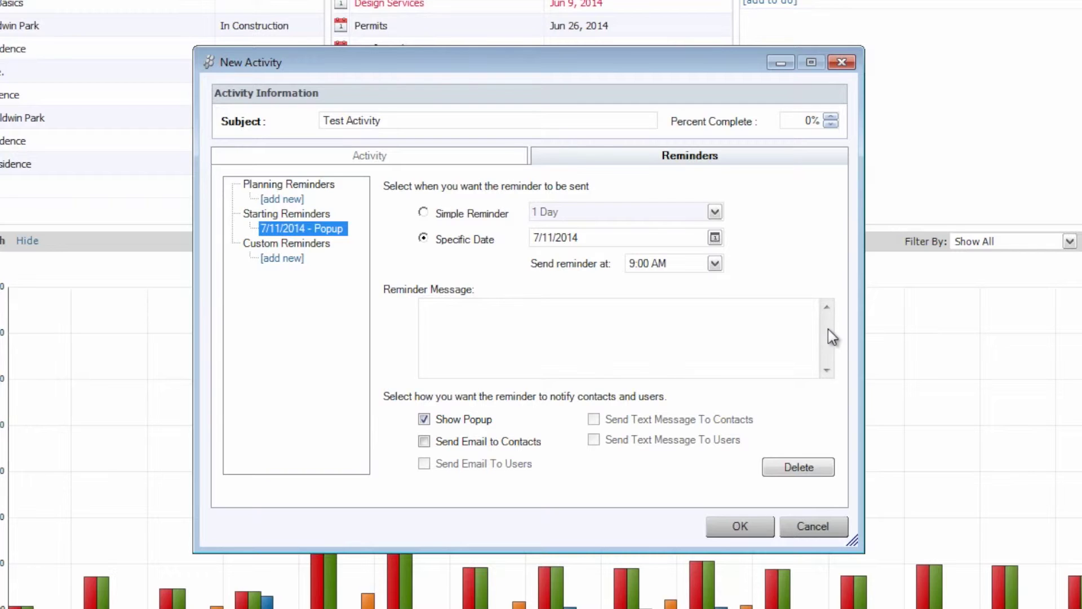
pyautogui.write('Hey Alic')
pyautogui.write('e,  ')
pyautogui.write('we have ')
pyautogui.write('a meeting ')
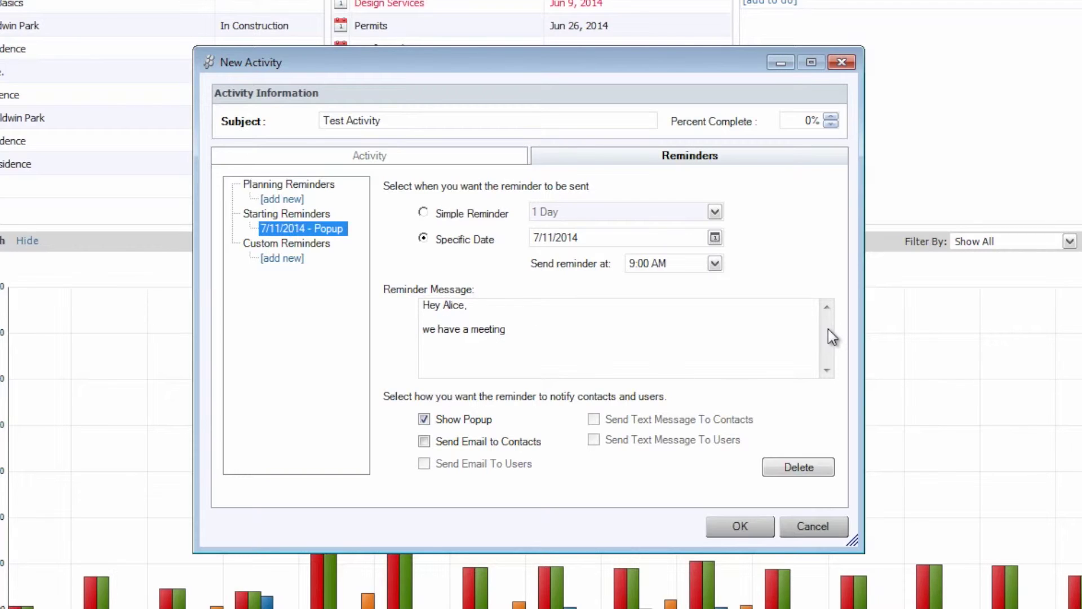
pyautogui.write('on 7/11/2014 at 9:00AM.')
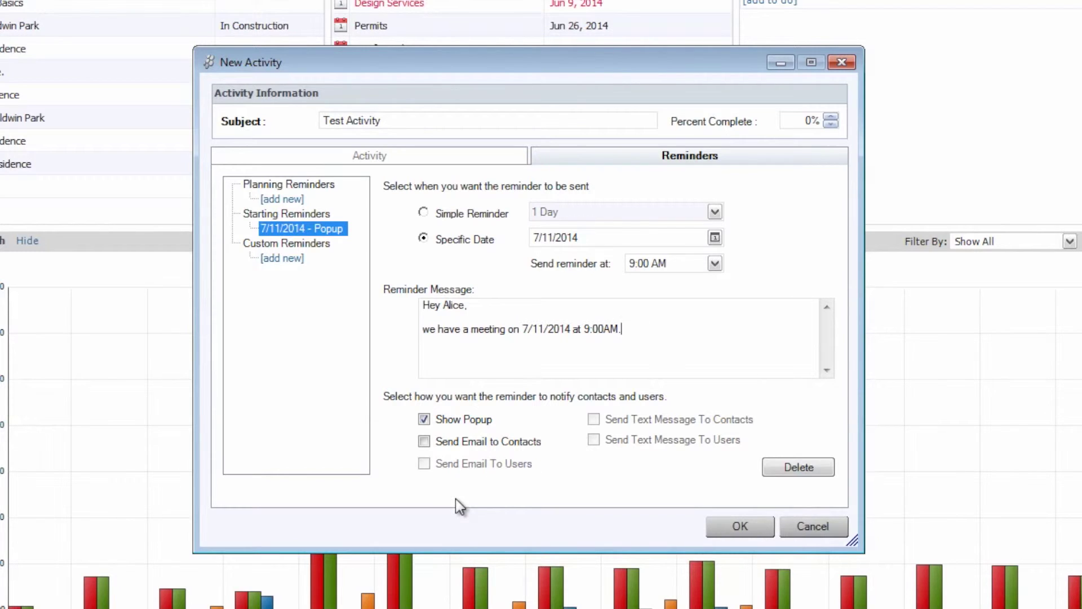
# - Enable Send Email to Contacts for the 7/11/2014 starting reminder
pyautogui.click(425, 442)
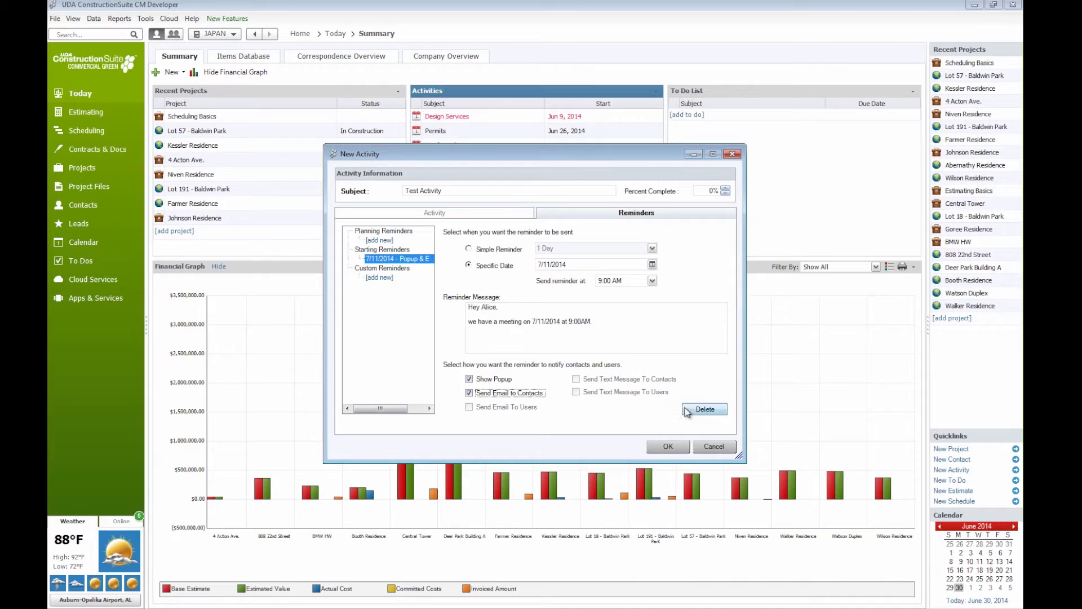
# - Save Test Activity and select the Footers Labor task in the Scheduling Basics schedule
pyautogui.click(662, 448)
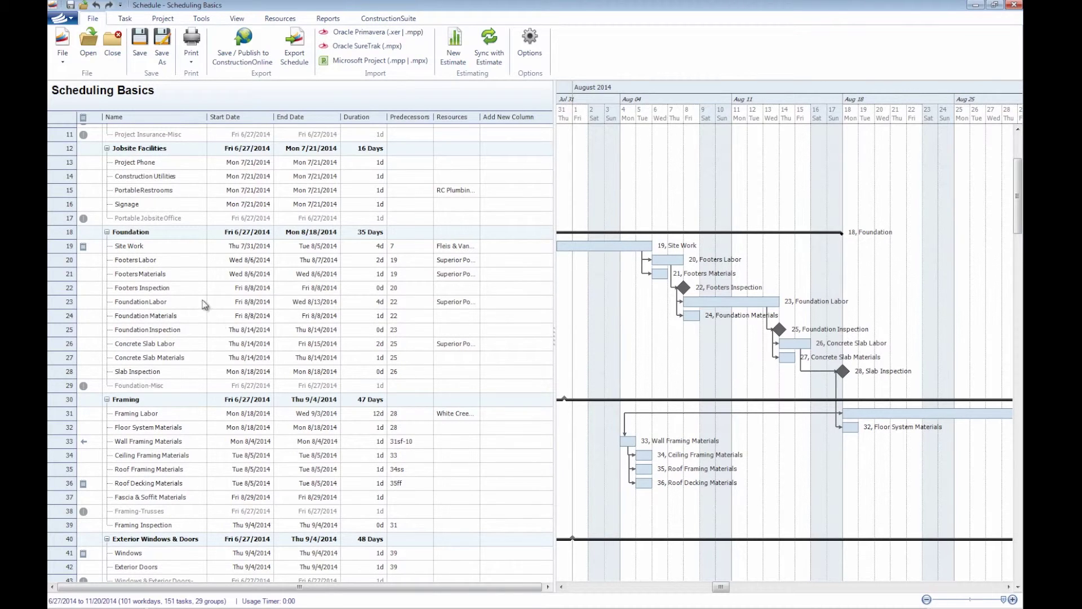
pyautogui.click(192, 260)
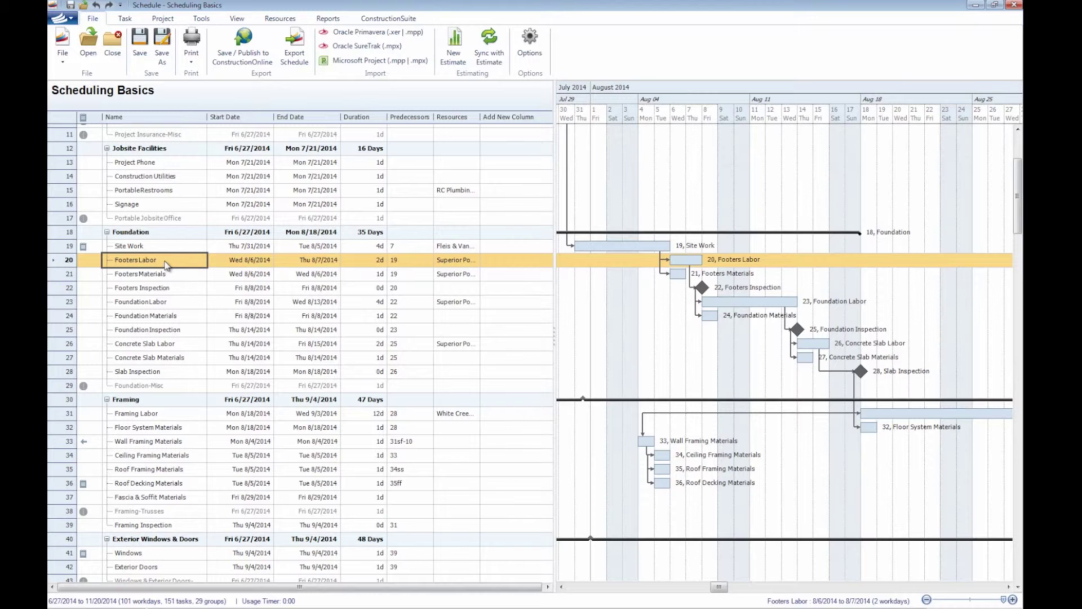
# - Open Task Information for Footers Labor at its empty Reminders section
pyautogui.rightClick(166, 264)
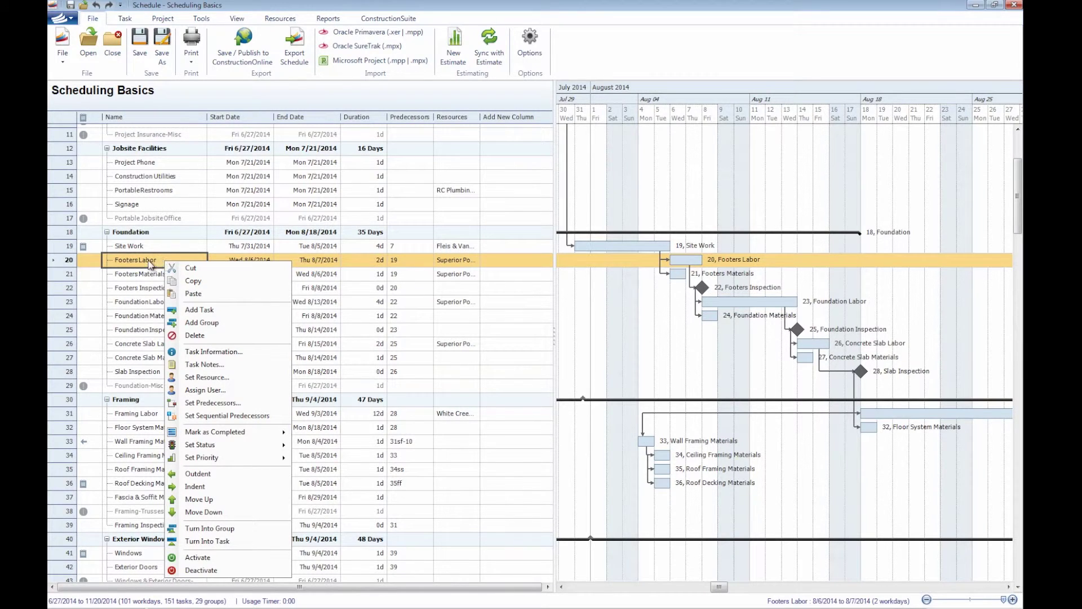
pyautogui.click(261, 352)
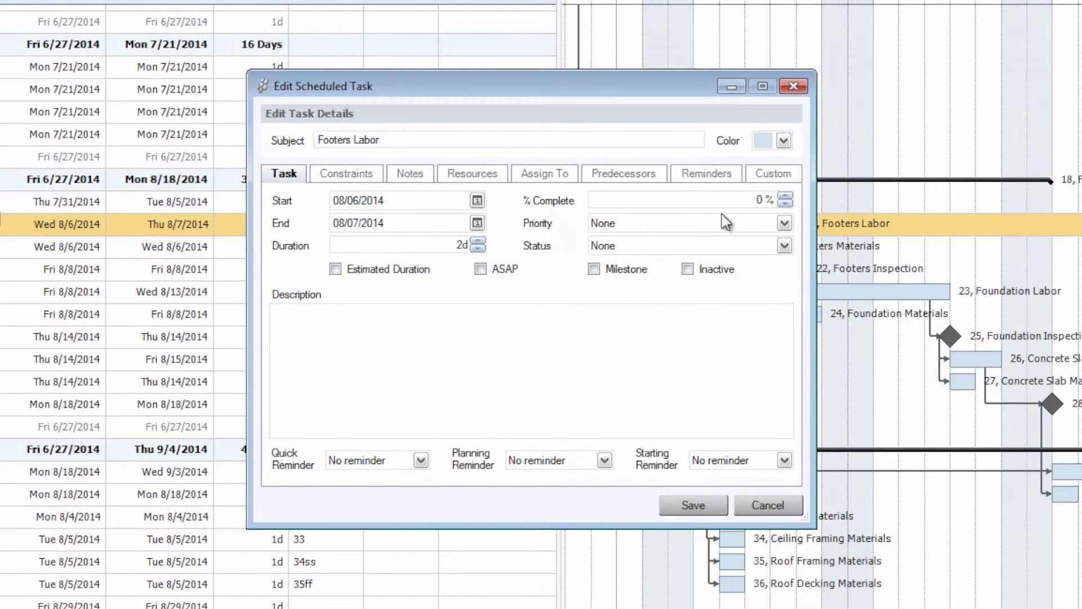
pyautogui.click(722, 174)
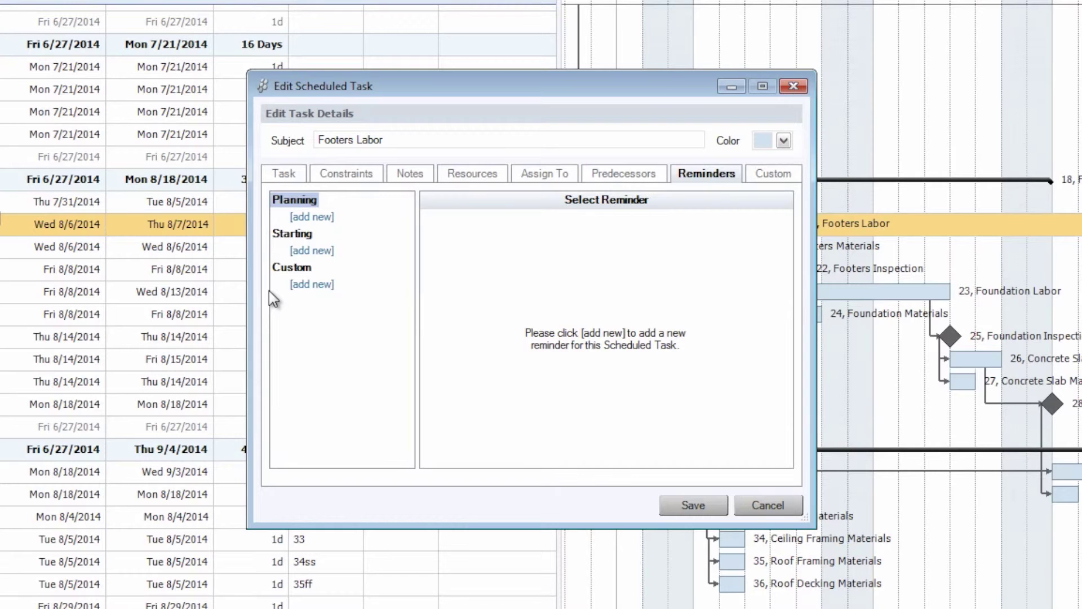
# - Add a Footers Labor starting reminder 2 days prior at 8:00 AM and check its notified resource
pyautogui.click(313, 250)
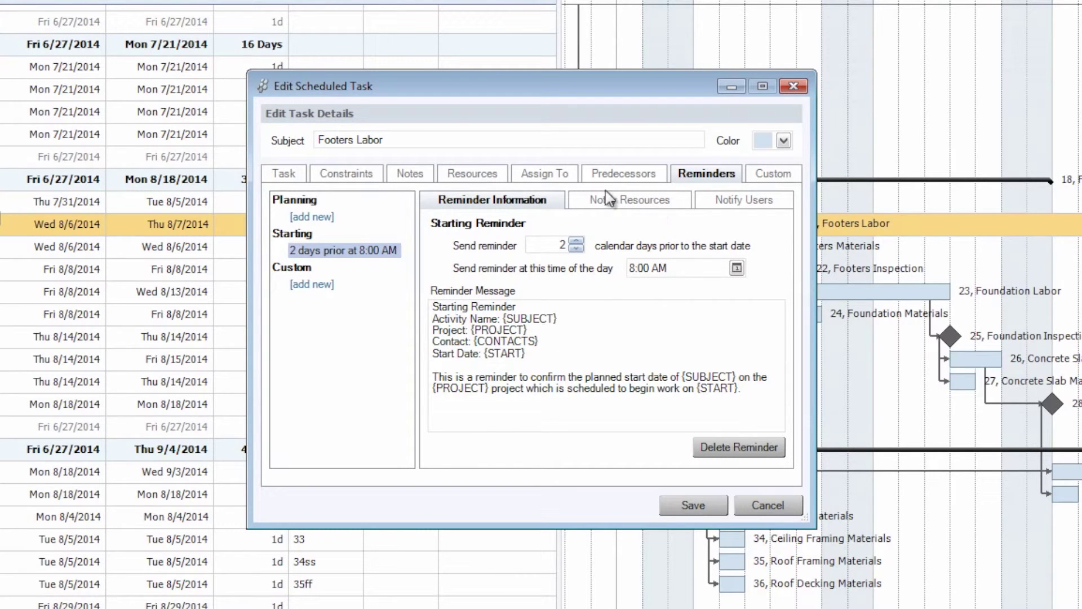
pyautogui.click(641, 211)
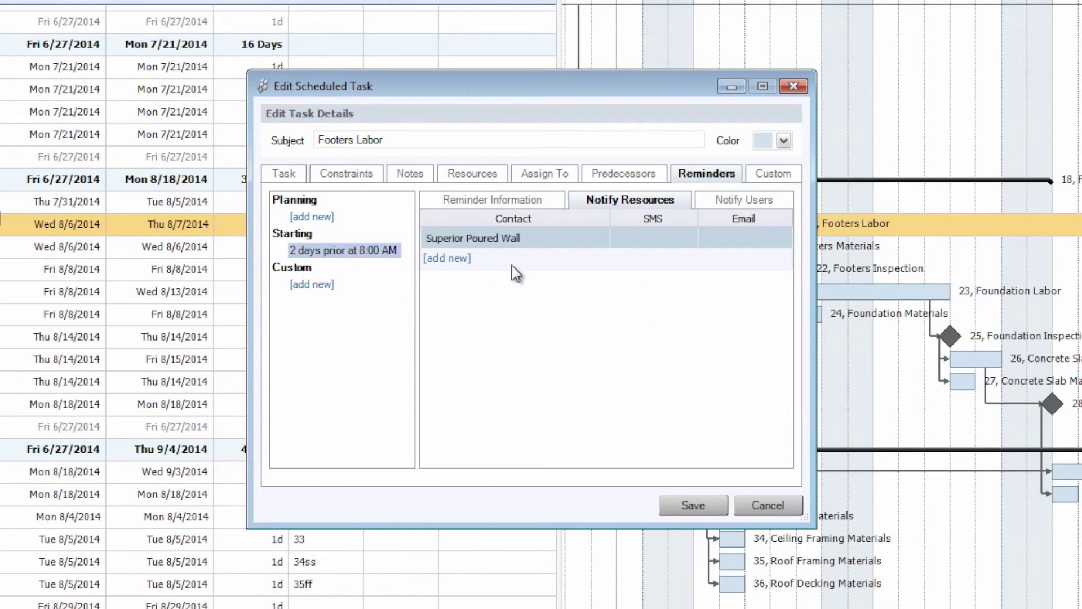
# - Leave Notify Users empty for the reminder and return to its Reminder Information settings
pyautogui.click(780, 203)
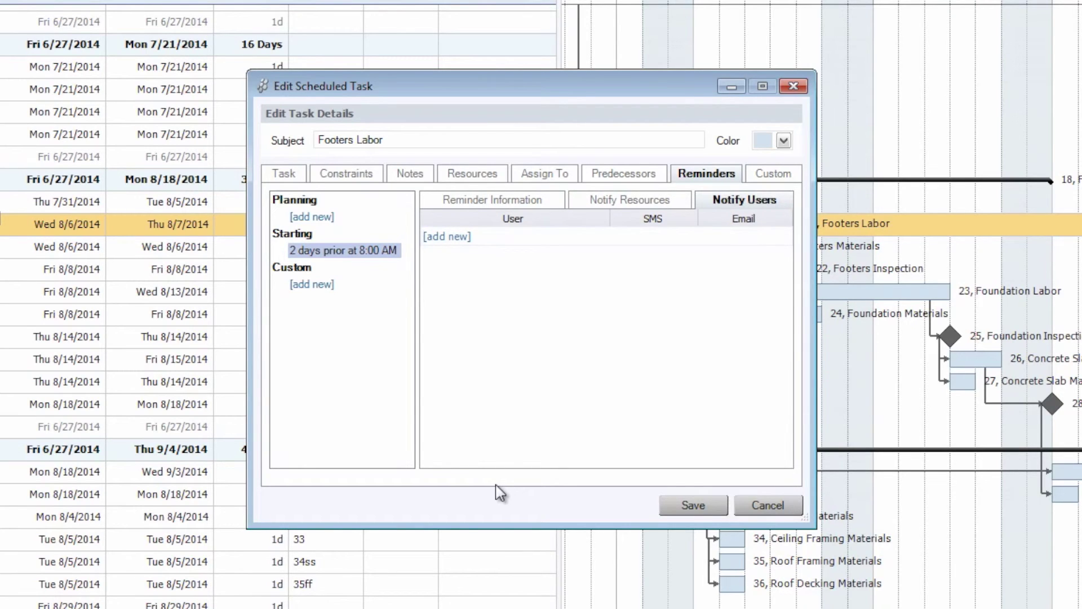
pyautogui.click(462, 239)
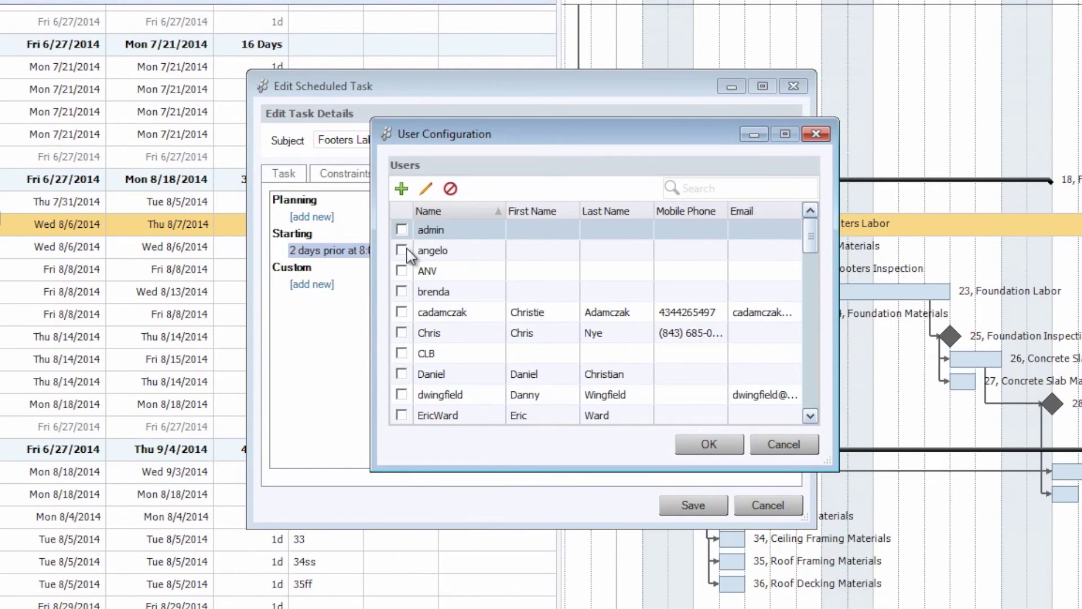
pyautogui.click(707, 445)
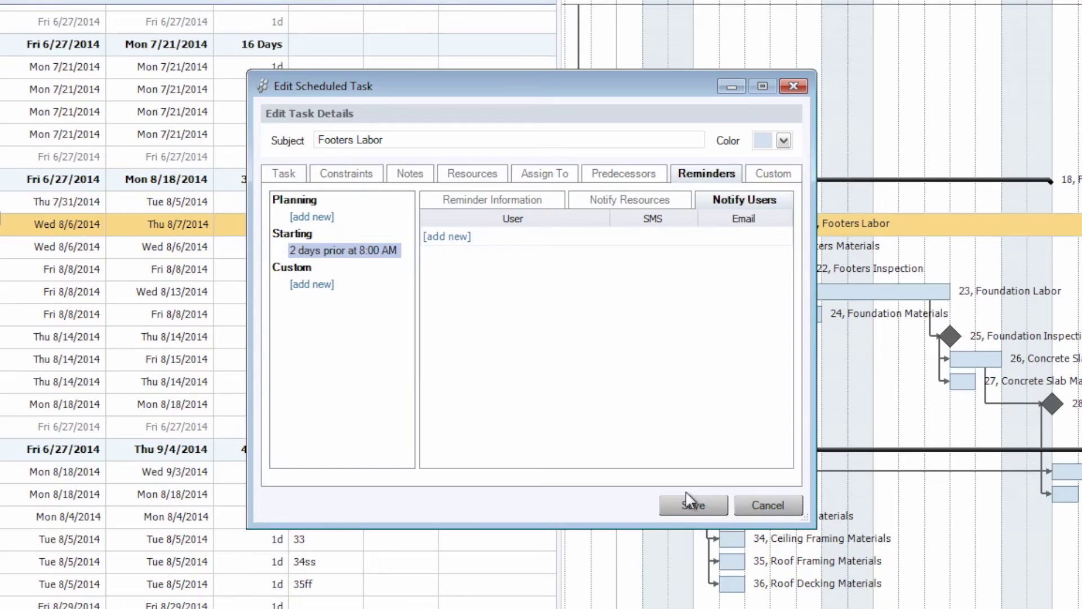
pyautogui.click(492, 201)
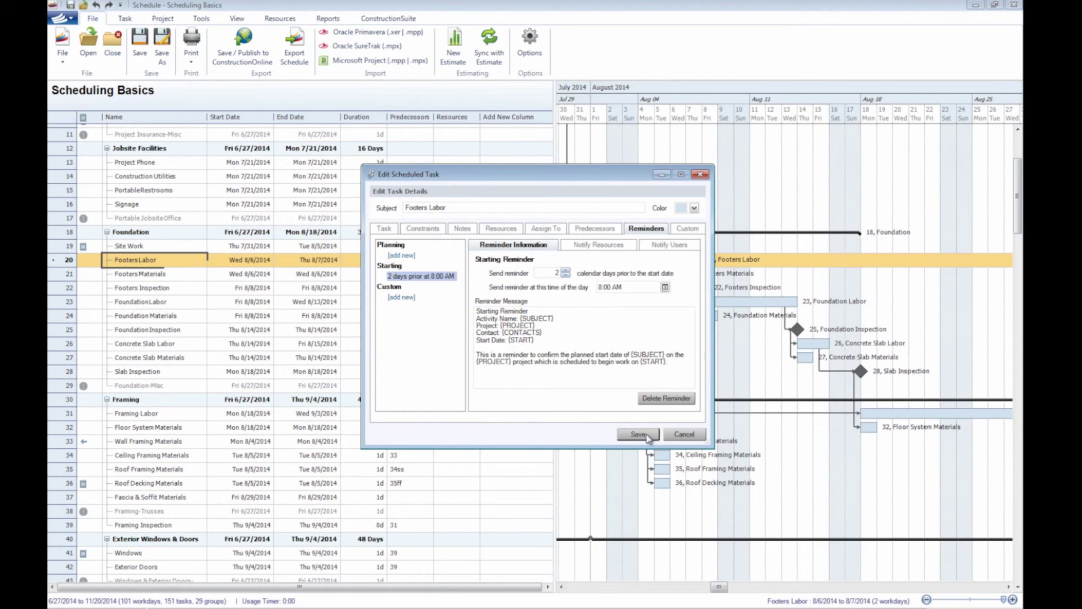
# - Save the Footers Labor task with its new starting reminder
pyautogui.click(638, 434)
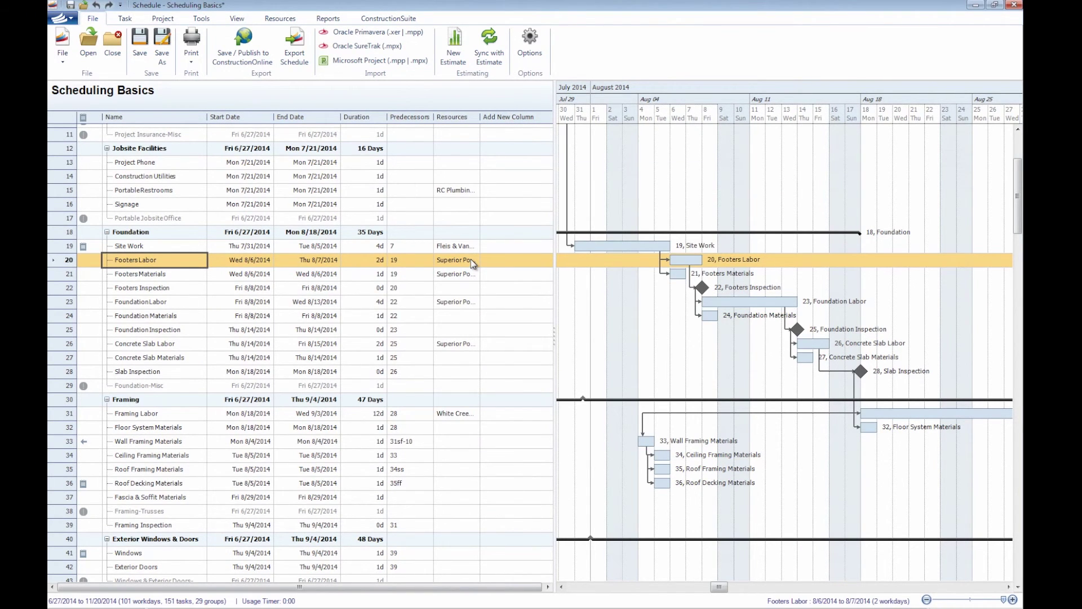